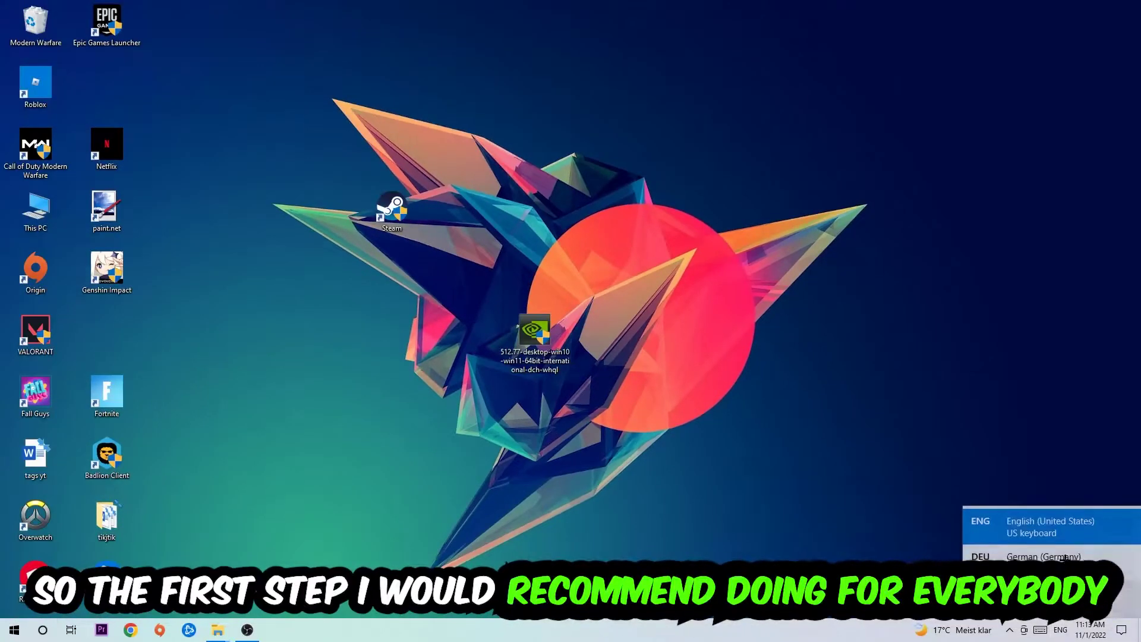
Step: Switch the keyboard to German, open a maximized Command Prompt via Run, and run ipconfig /flushdns
{"action": "left_click", "coordinate": [1065, 557]}
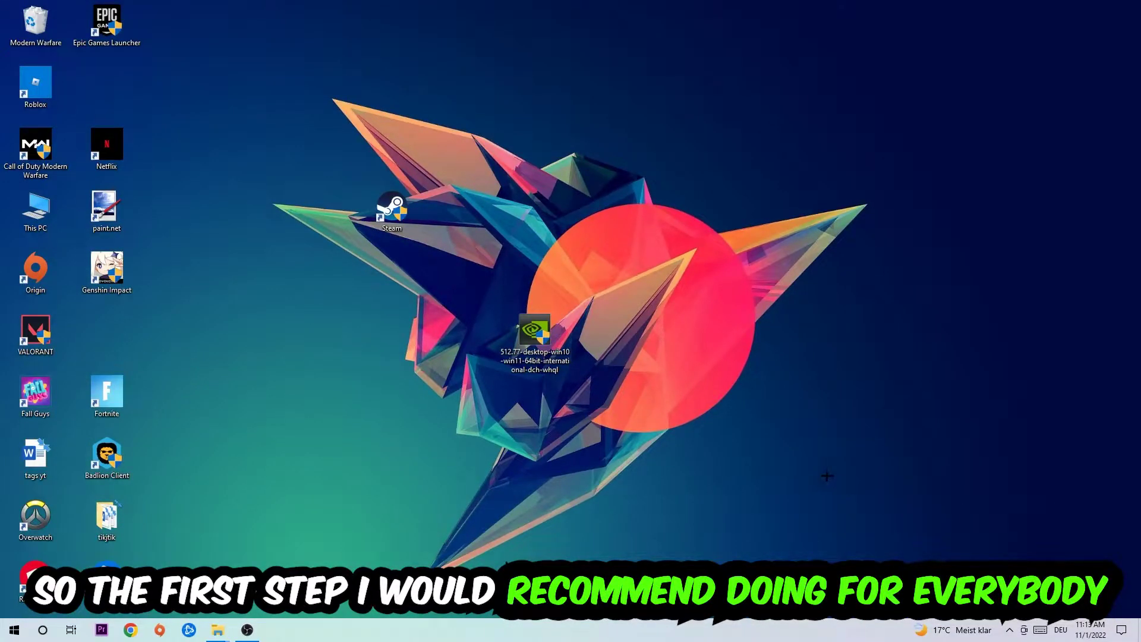
{"action": "key", "text": "super+r"}
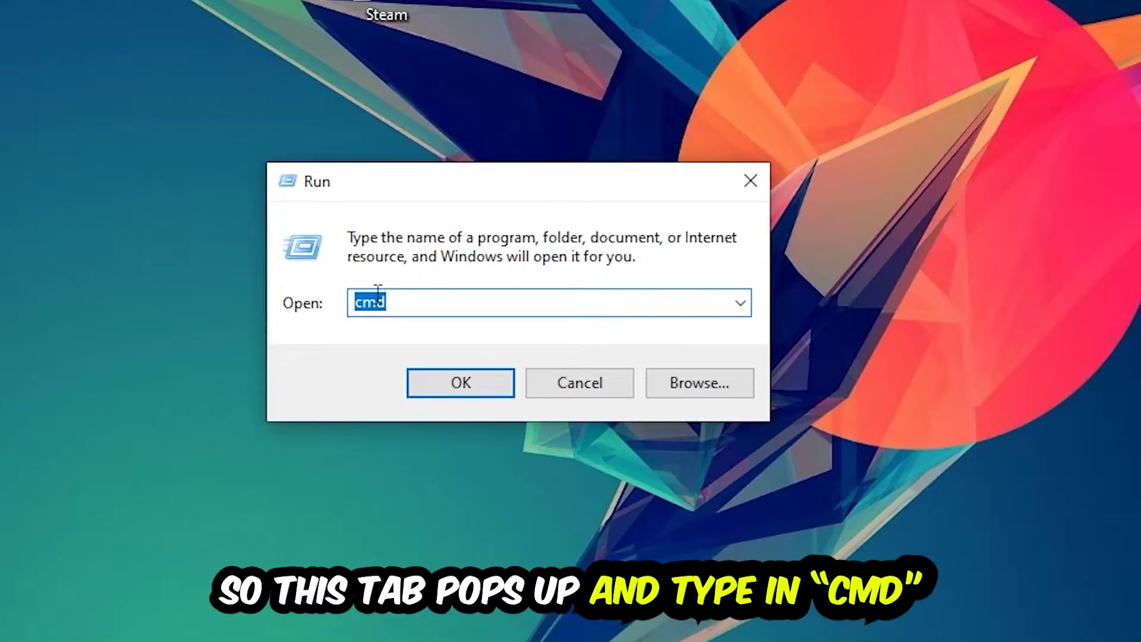
{"action": "type", "text": "cmd"}
{"action": "double_click", "coordinate": [390, 295]}
{"action": "left_click", "coordinate": [512, 377]}
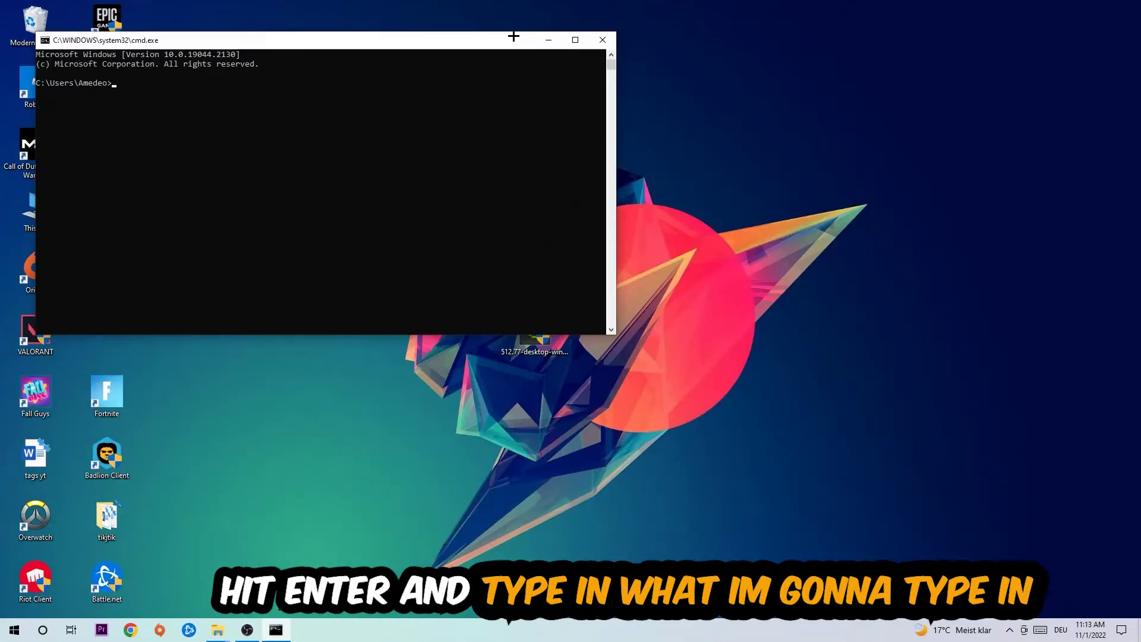
{"action": "left_click", "coordinate": [578, 42]}
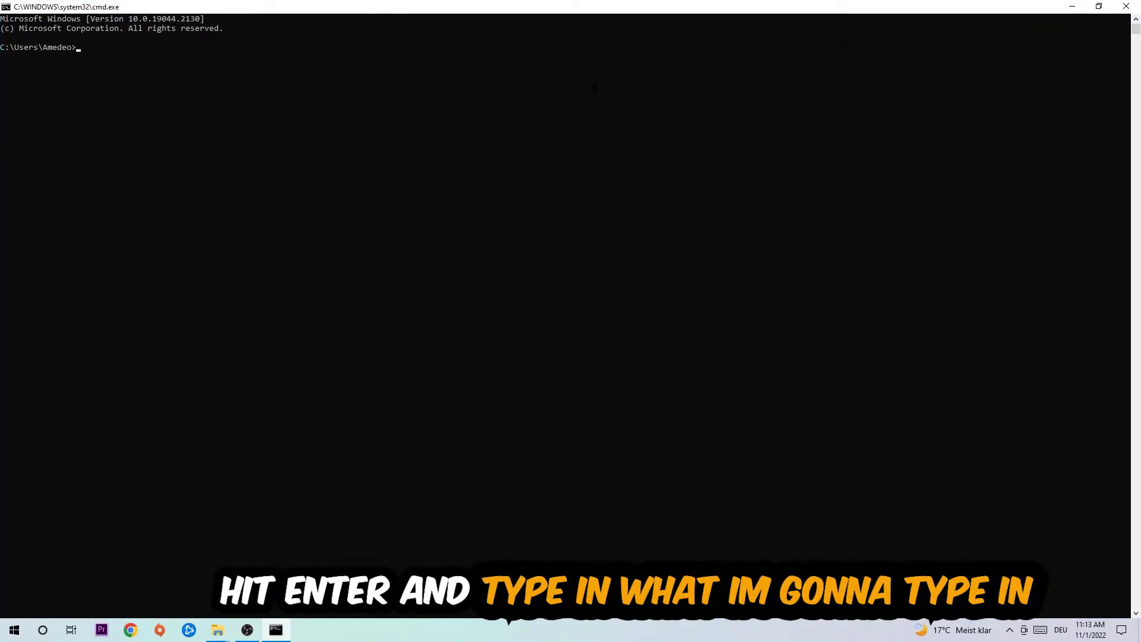
{"action": "type", "text": "ip"}
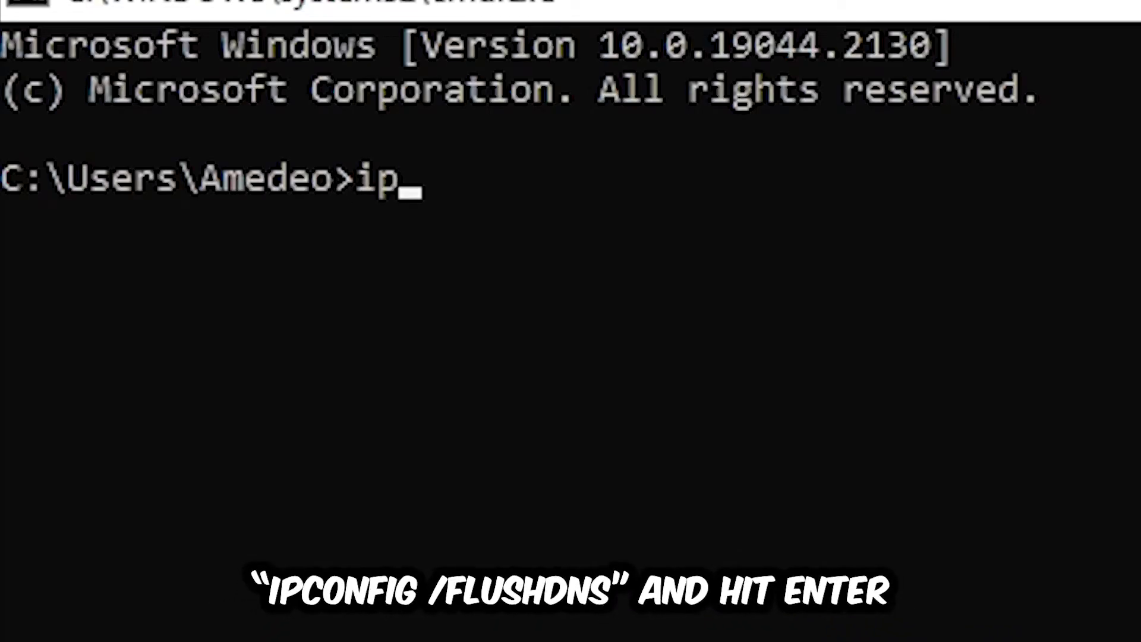
{"action": "type", "text": "config "}
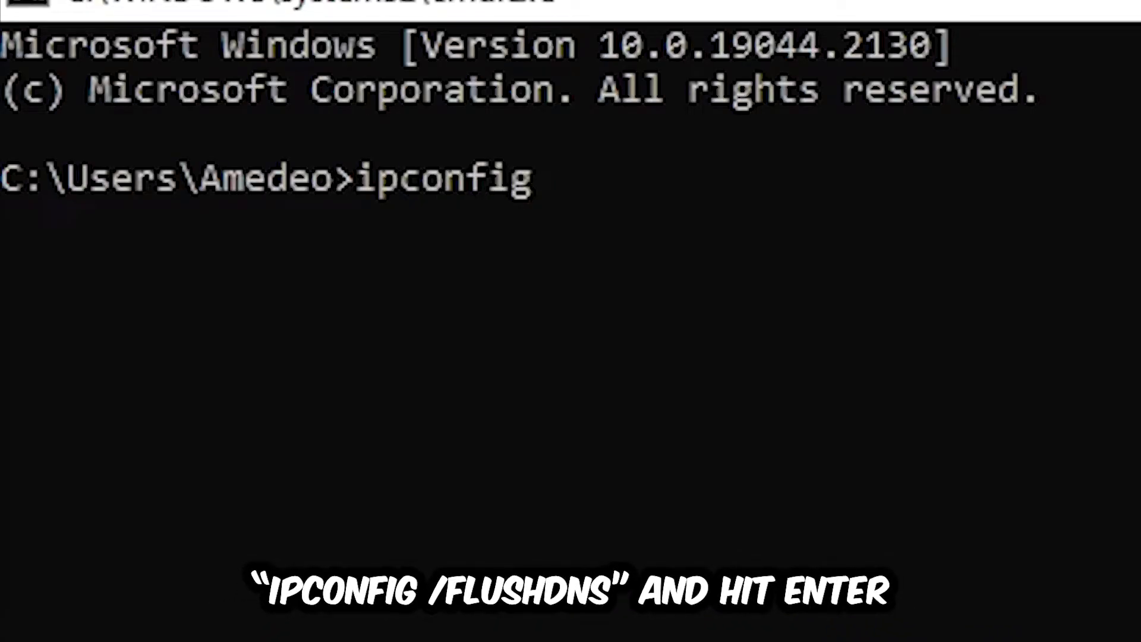
{"action": "type", "text": "/fk"}
{"action": "key", "text": "BackSpace"}
{"action": "type", "text": "l"}
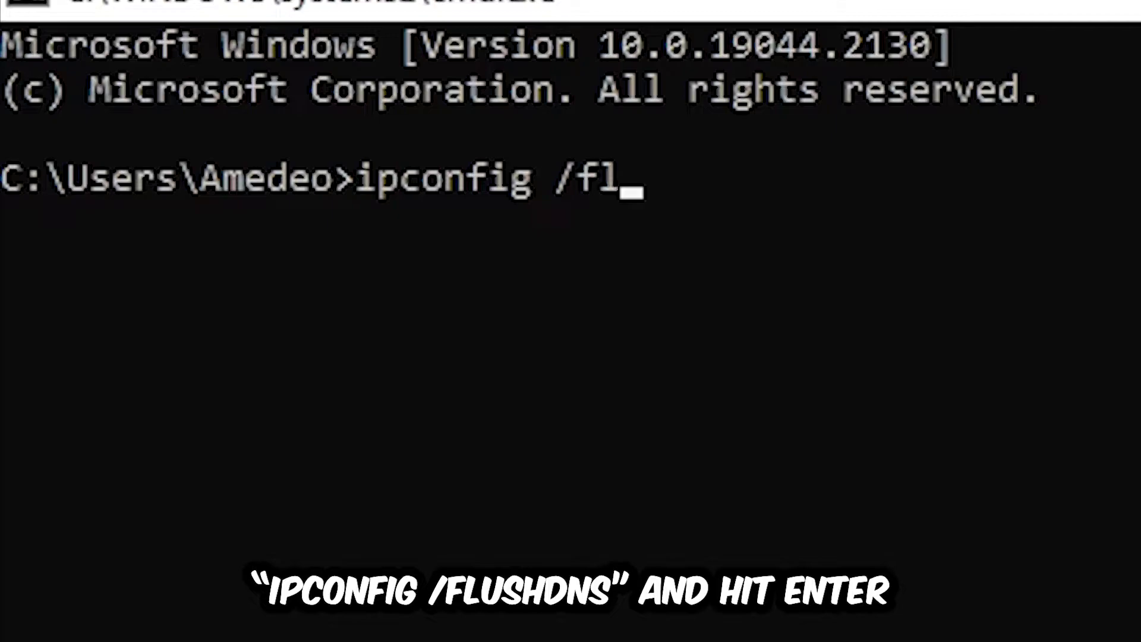
{"action": "type", "text": "ushdns"}
{"action": "key", "text": "Return"}
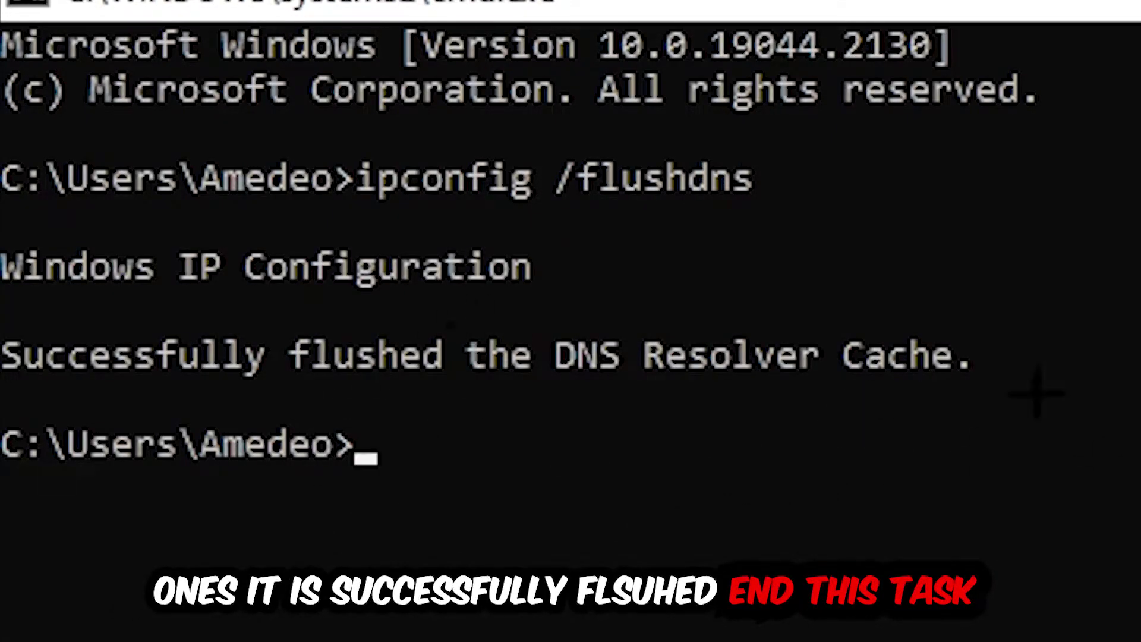
Step: Close Command Prompt and reach Network and Sharing Center through Settings > Network & Internet
{"action": "left_click", "coordinate": [1129, 6]}
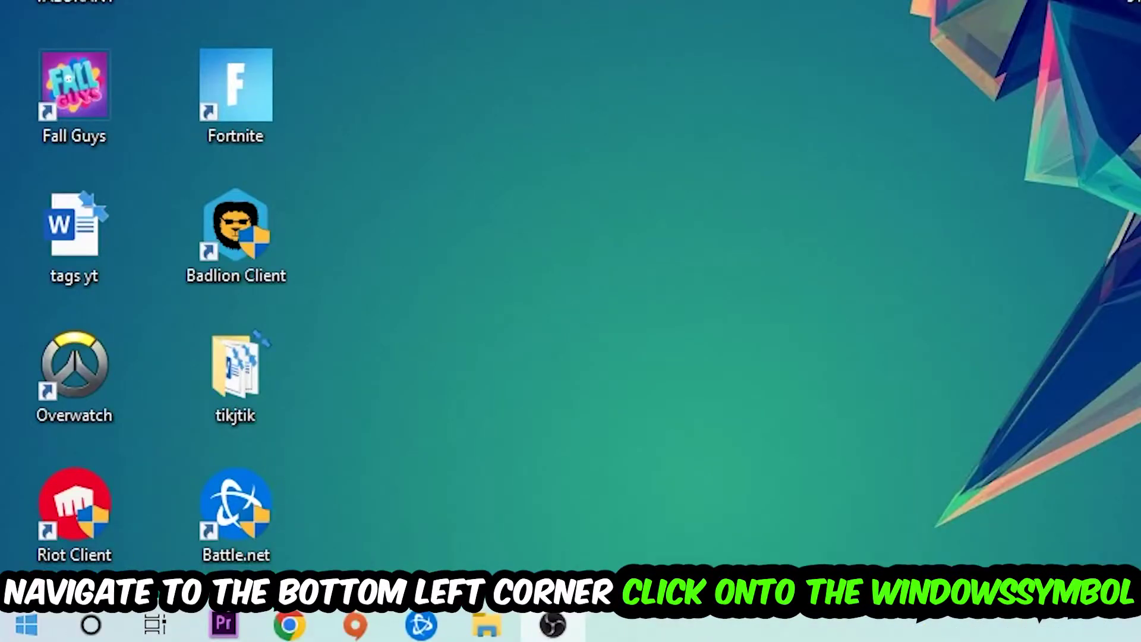
{"action": "left_click", "coordinate": [14, 630]}
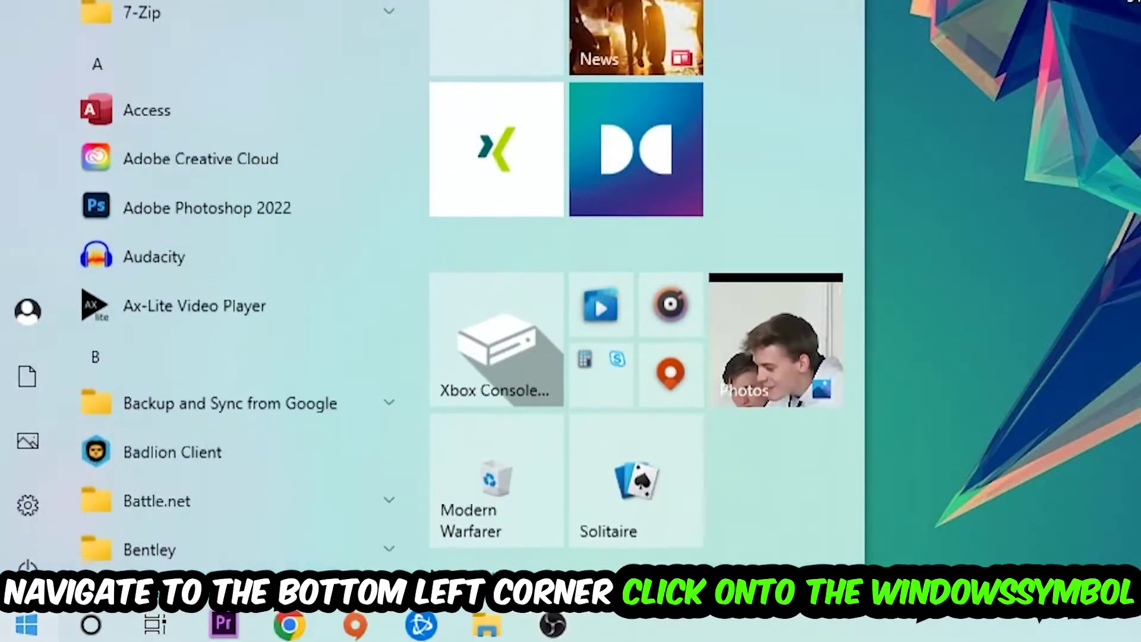
{"action": "left_click", "coordinate": [26, 506]}
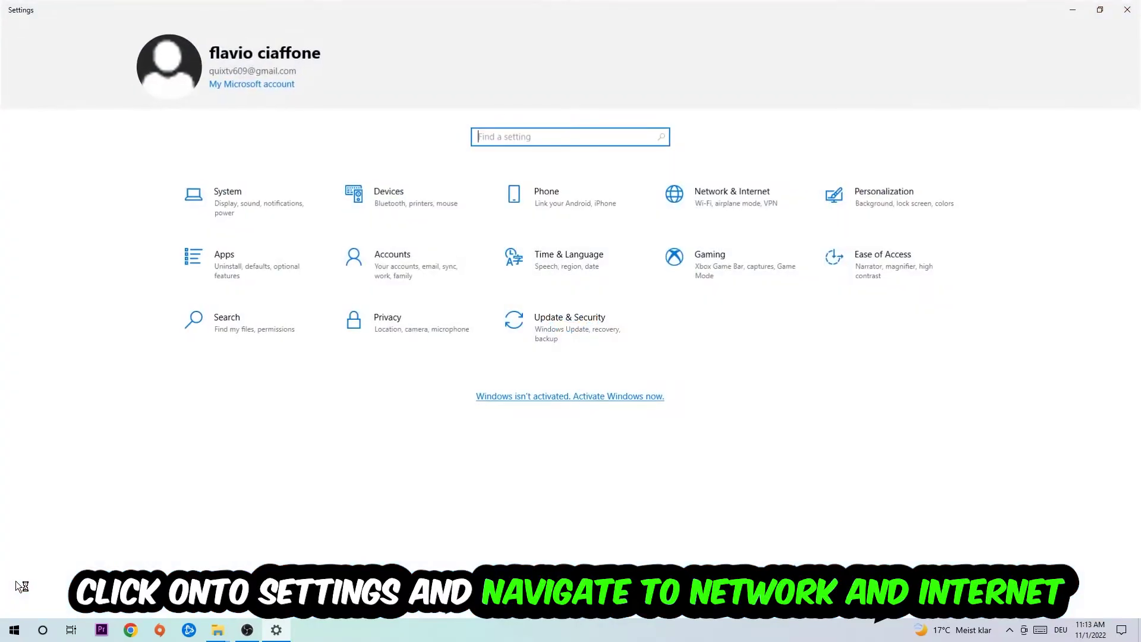
{"action": "left_click", "coordinate": [754, 192]}
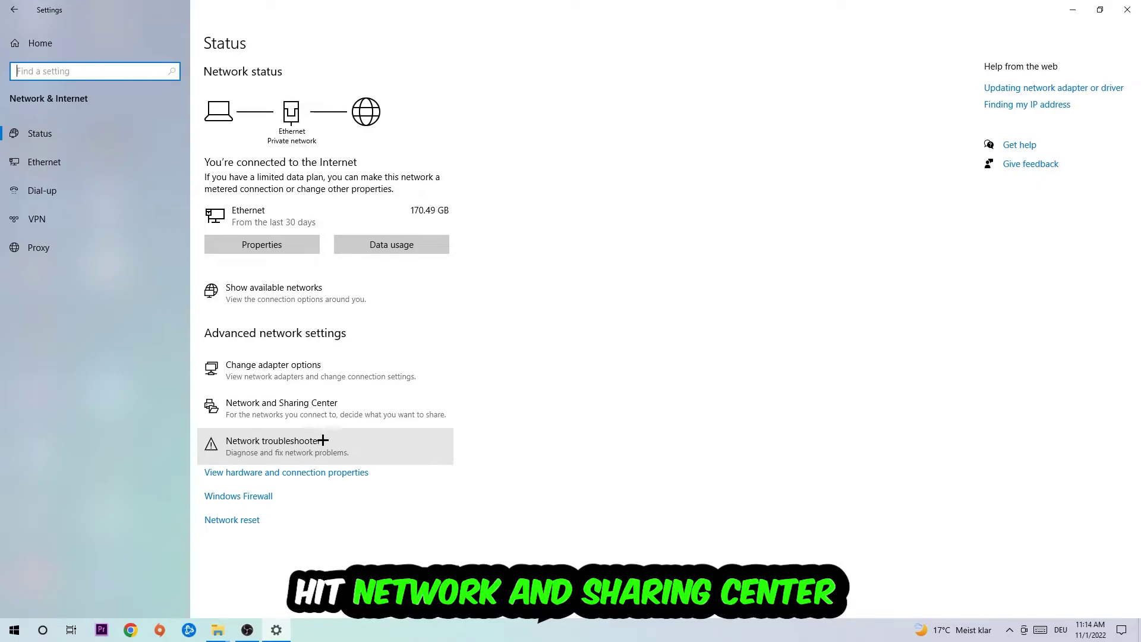
{"action": "left_click", "coordinate": [348, 408]}
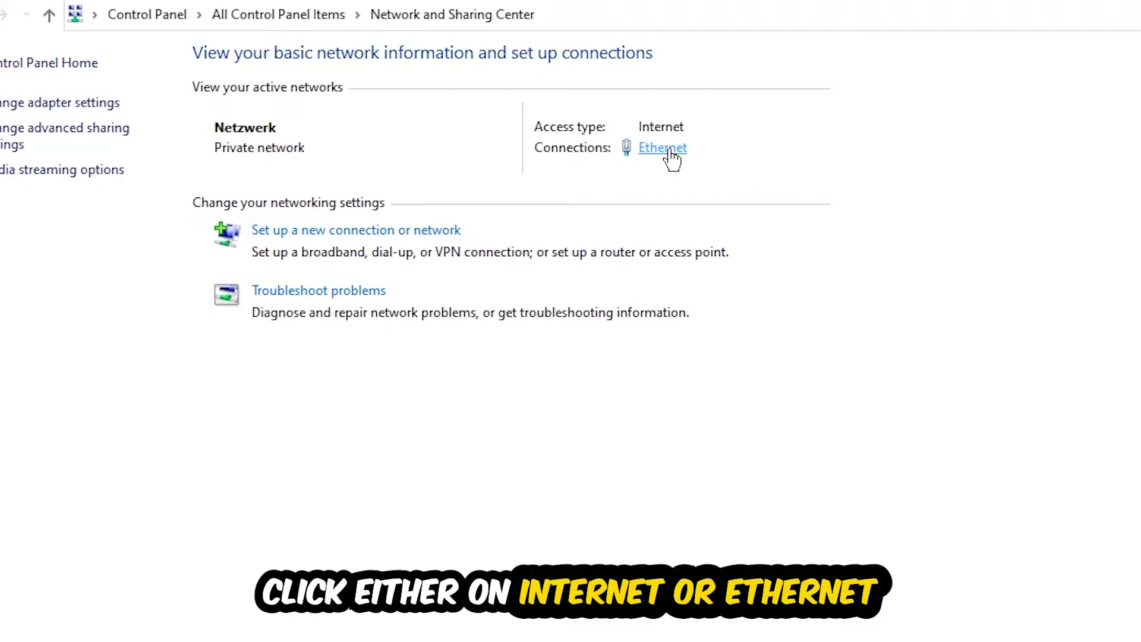
Step: Switch Ethernet IPv4 to 'Use the following DNS server addresses' and confirm both property dialogs
{"action": "left_click", "coordinate": [668, 150]}
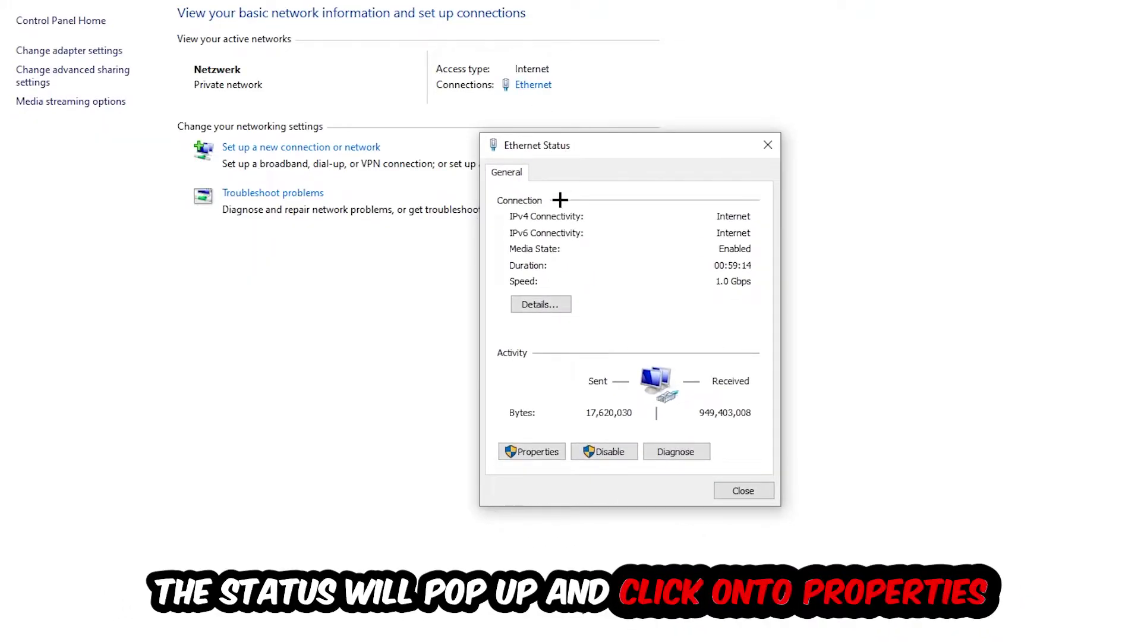
{"action": "left_click", "coordinate": [542, 451]}
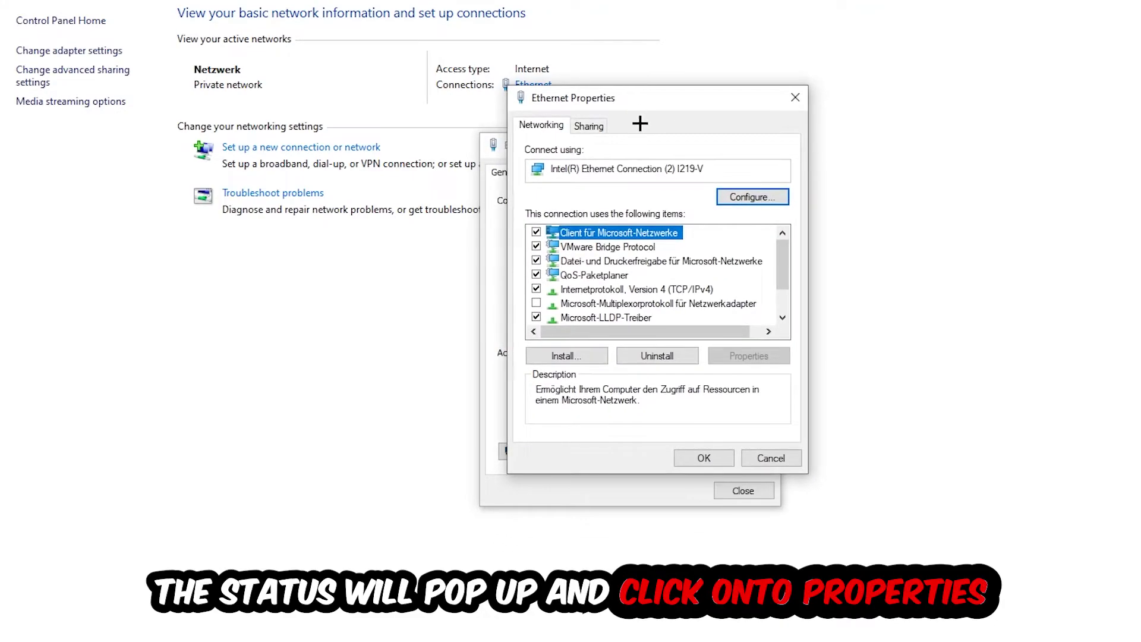
{"action": "double_click", "coordinate": [610, 288]}
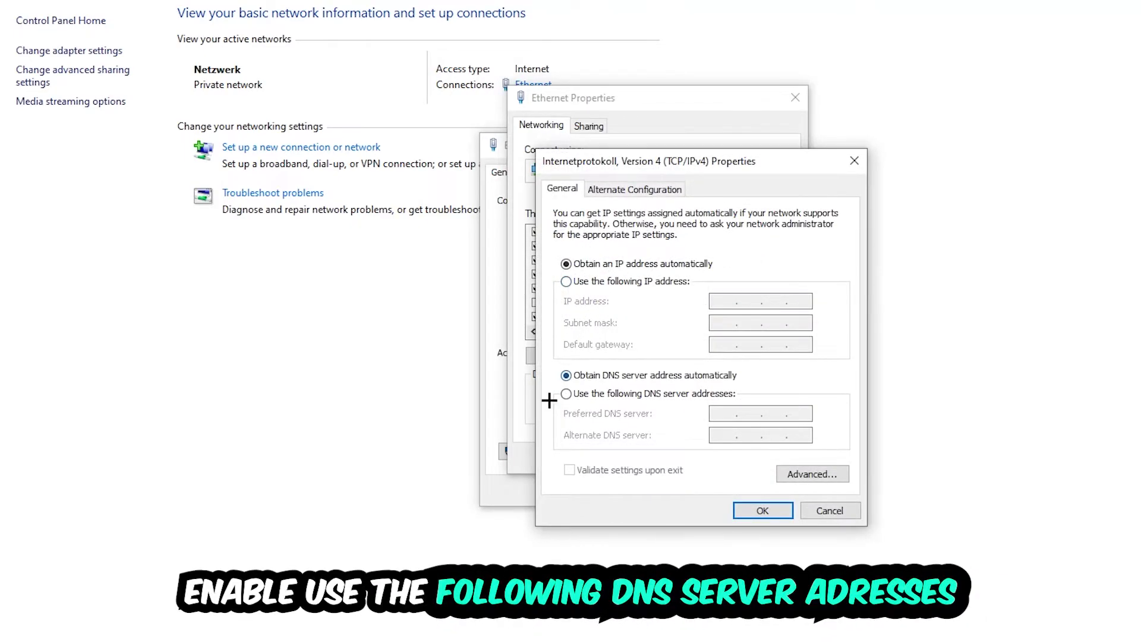
{"action": "left_click", "coordinate": [586, 394]}
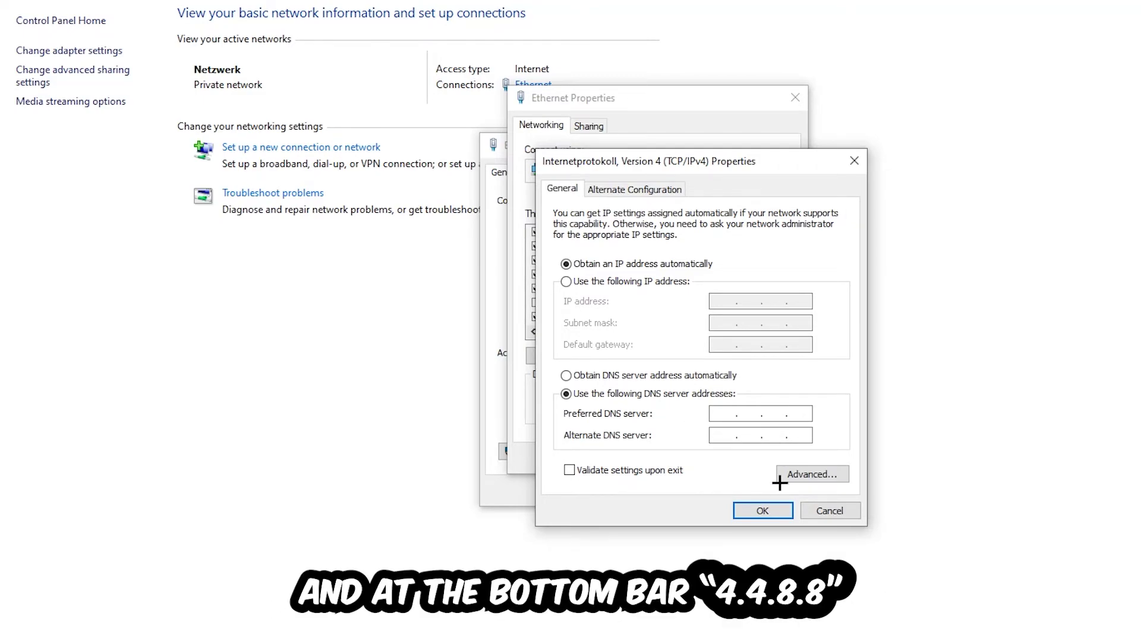
{"action": "left_click", "coordinate": [763, 510]}
{"action": "left_click", "coordinate": [795, 97]}
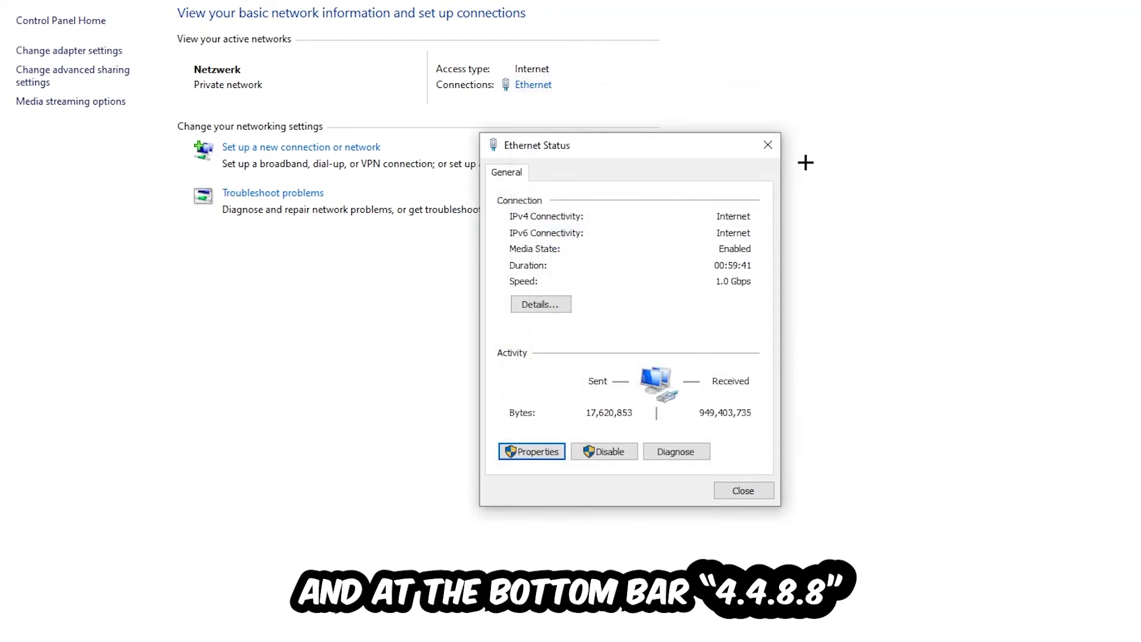